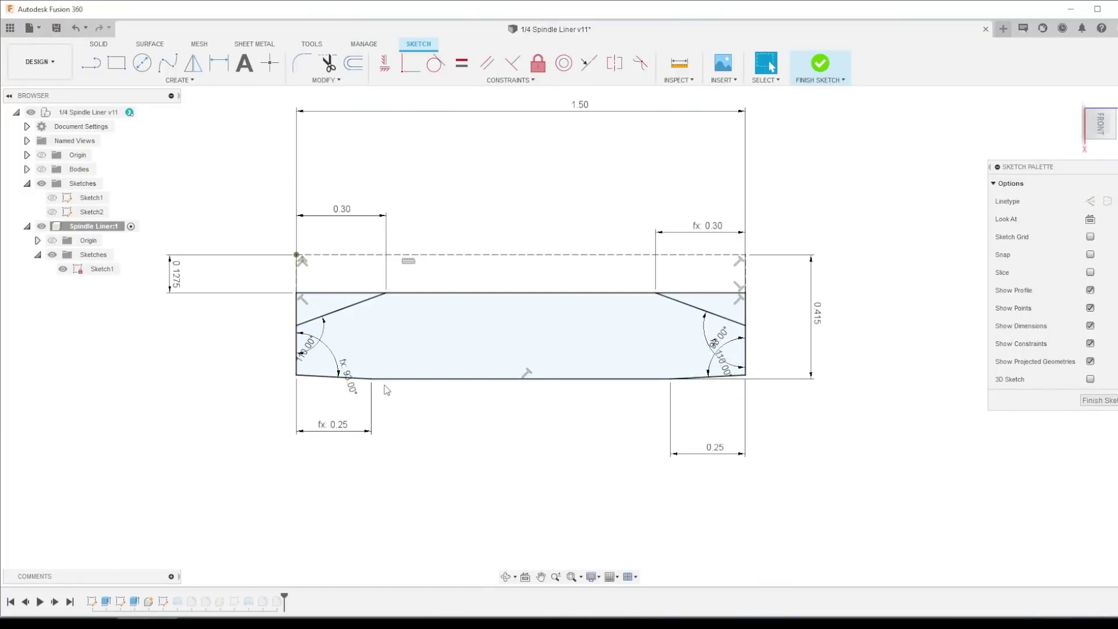
# Try to revolve the Spindle Liner's cross-section profile about the dashed centerline
pyautogui.write('srevo')
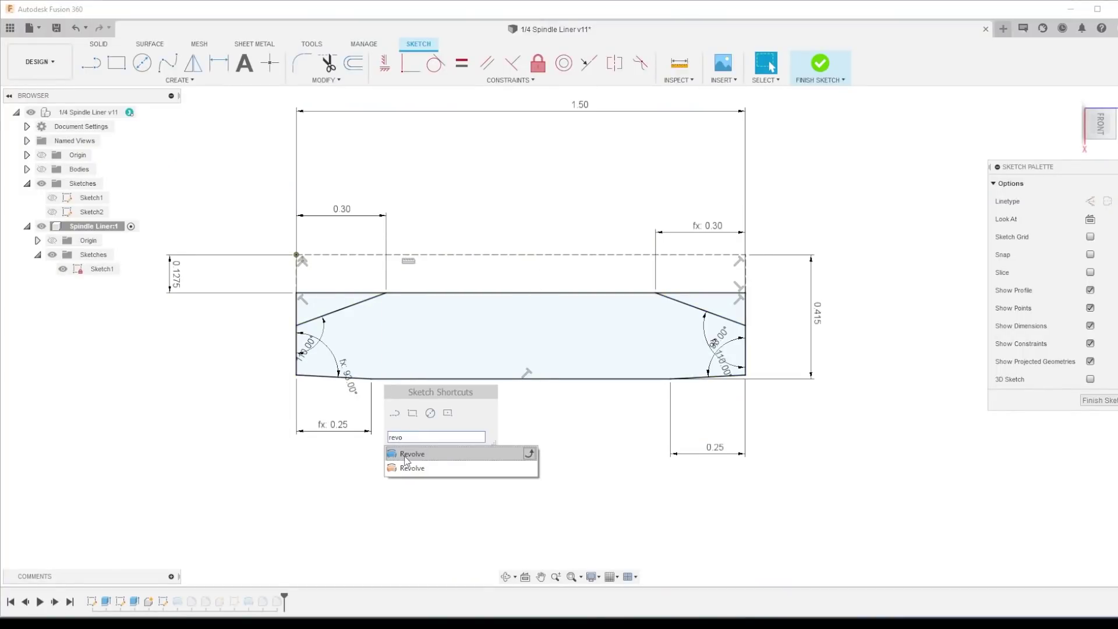
pyautogui.click(411, 454)
pyautogui.click(594, 254)
pyautogui.keyDown('shift'); pyautogui.moveTo(788, 331); pyautogui.dragTo(728, 348, button='middle'); pyautogui.keyUp('shift')
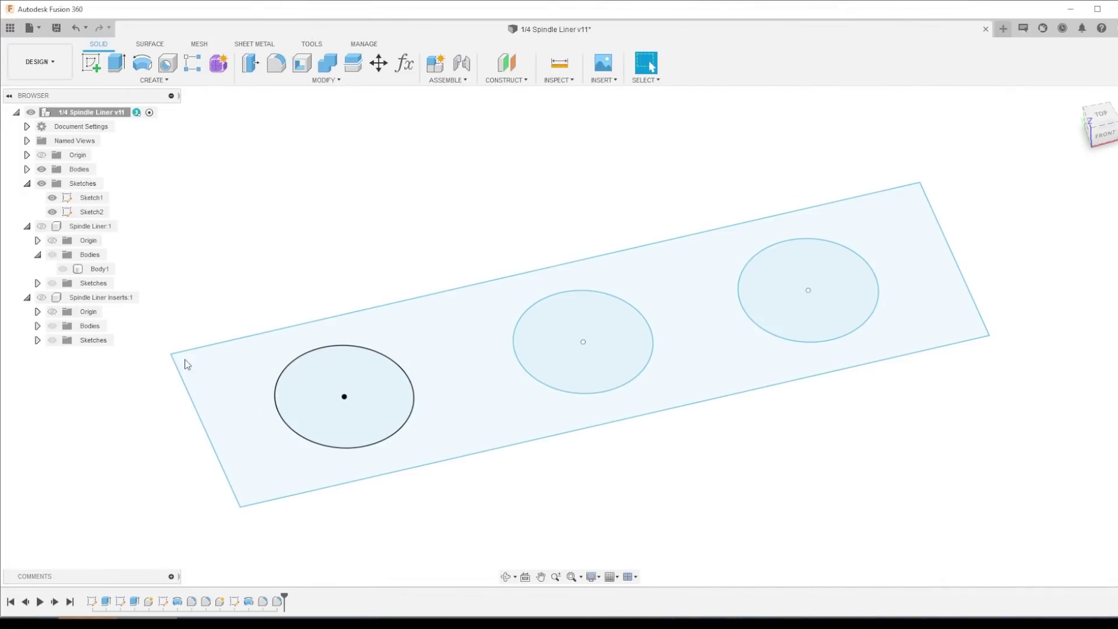
# Open the base sketch with the rectangle and three circles, Sketch1, for editing
pyautogui.rightClick(93, 607)
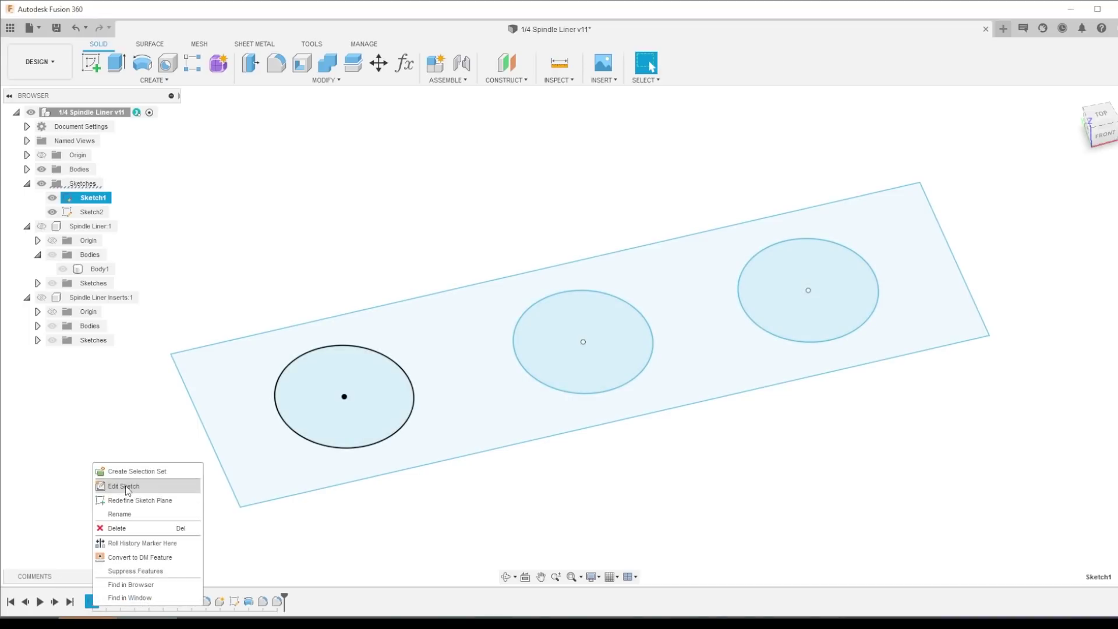
pyautogui.click(125, 484)
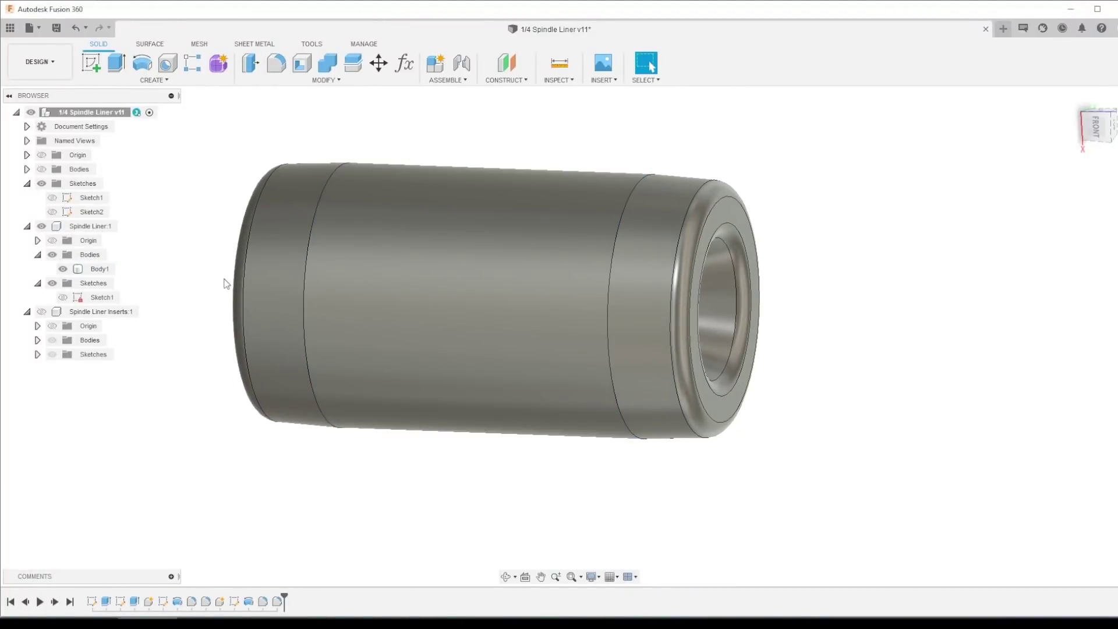
# Open the Spindle Liner component's Sketch1 for editing
pyautogui.keyDown('shift'); pyautogui.moveTo(1023, 205); pyautogui.dragTo(801, 285, button='middle'); pyautogui.keyUp('shift')
pyautogui.rightClick(102, 297)
pyautogui.click(192, 321)
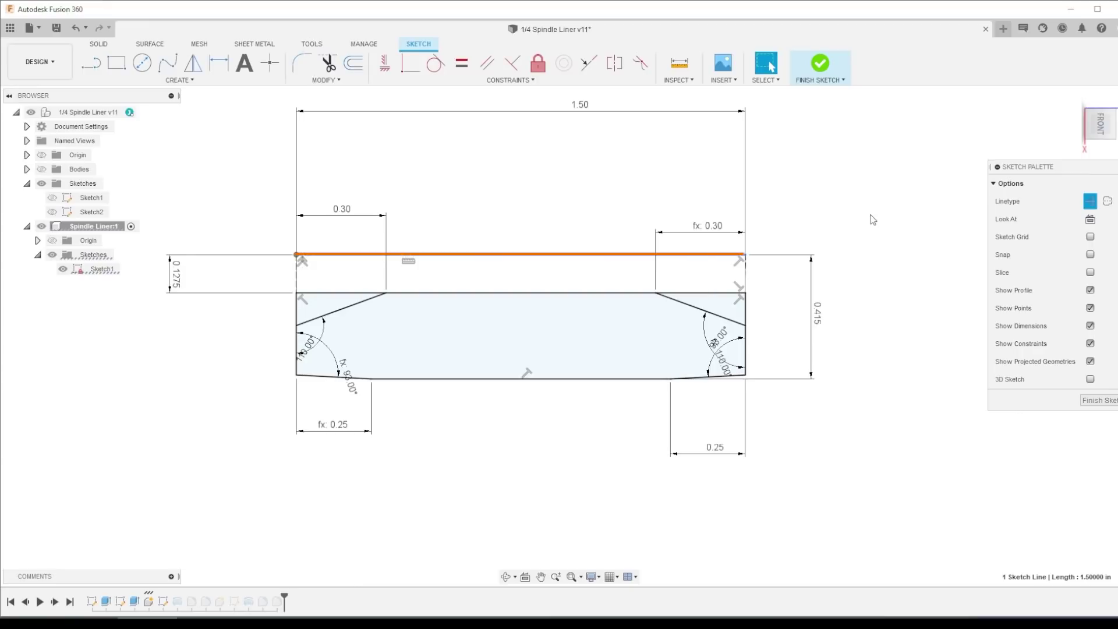
# Examine the liner's cross-section profile, its outer edge and tapered end lines, and the expression behind the bore radius dimension
pyautogui.click(617, 341)
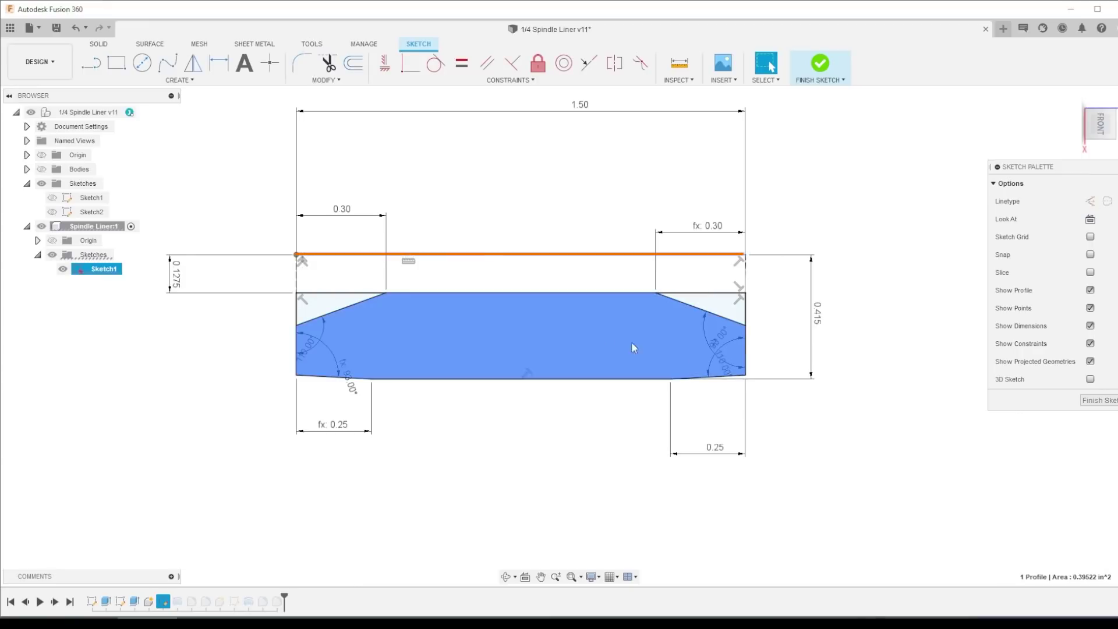
pyautogui.click(590, 476)
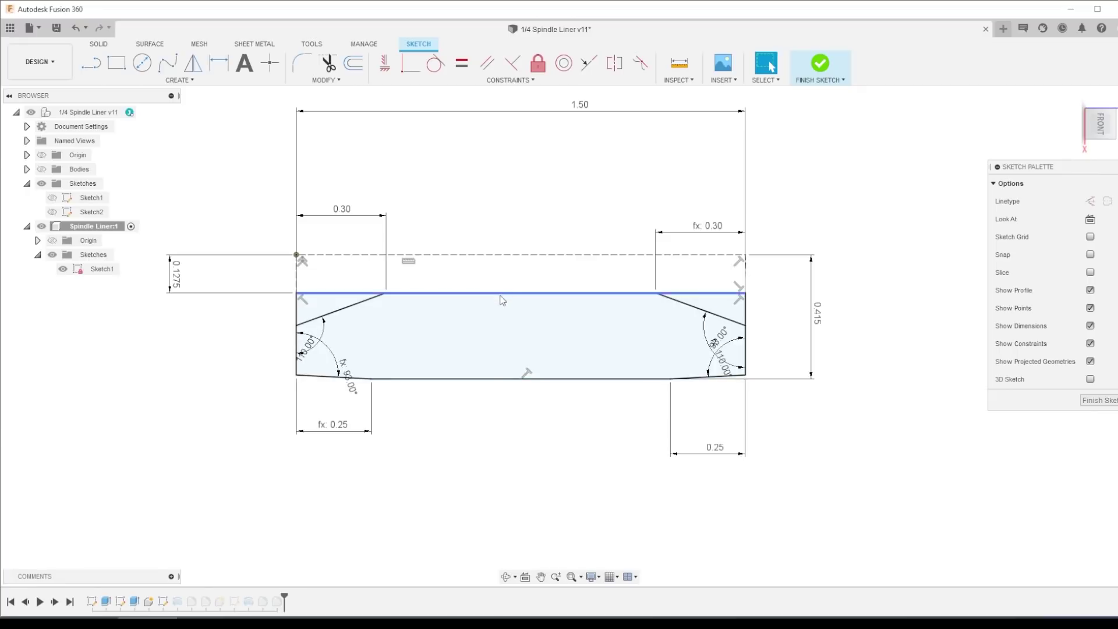
pyautogui.click(524, 379)
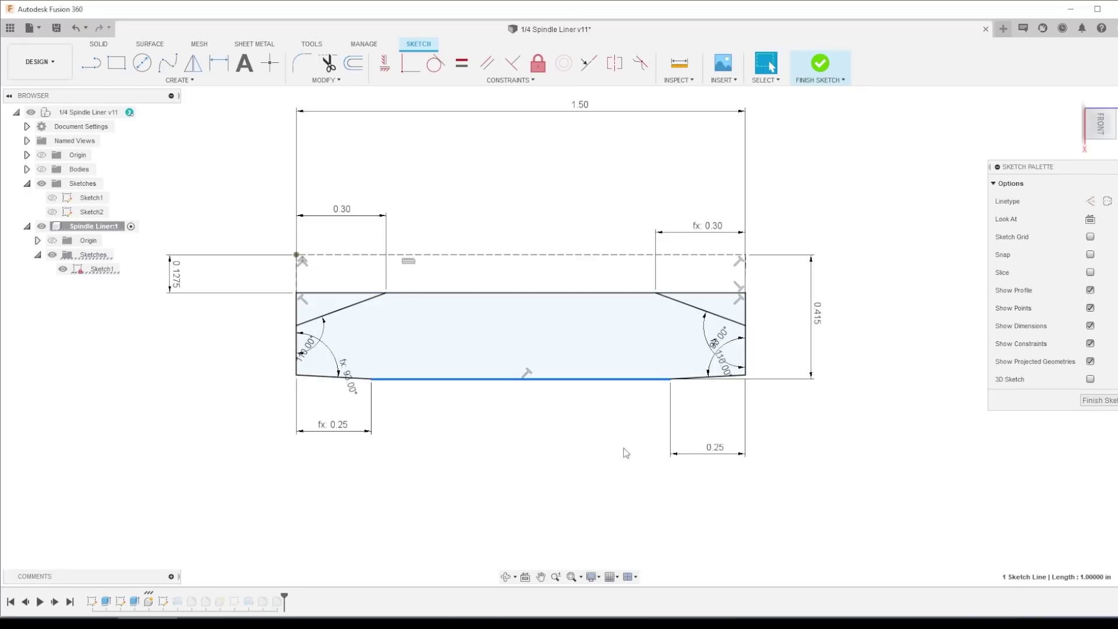
pyautogui.doubleClick(175, 274)
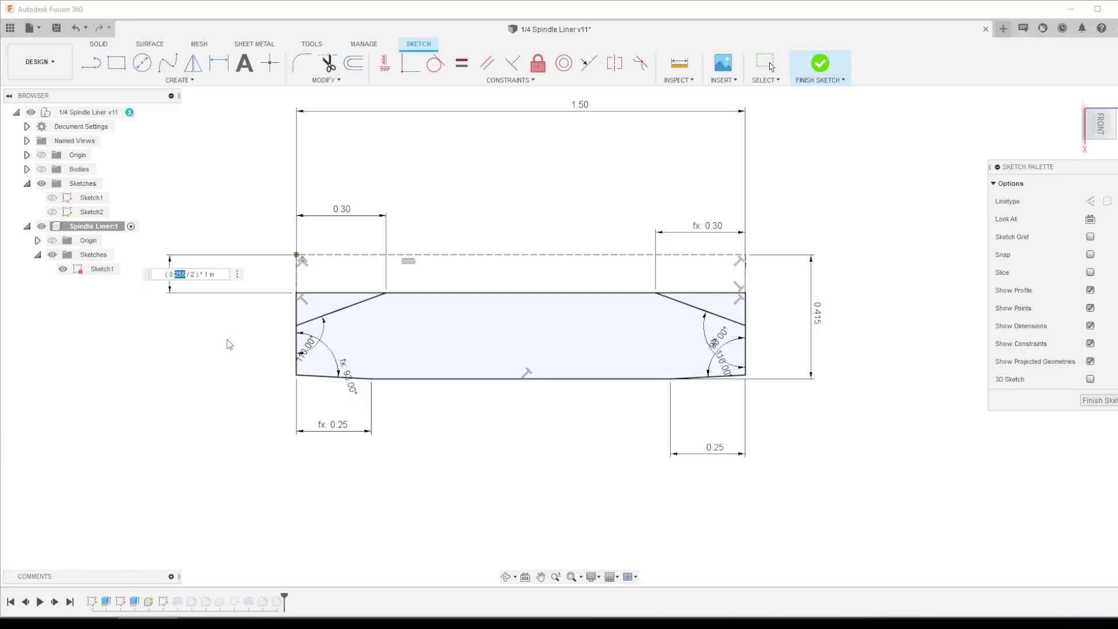
pyautogui.press('Return')
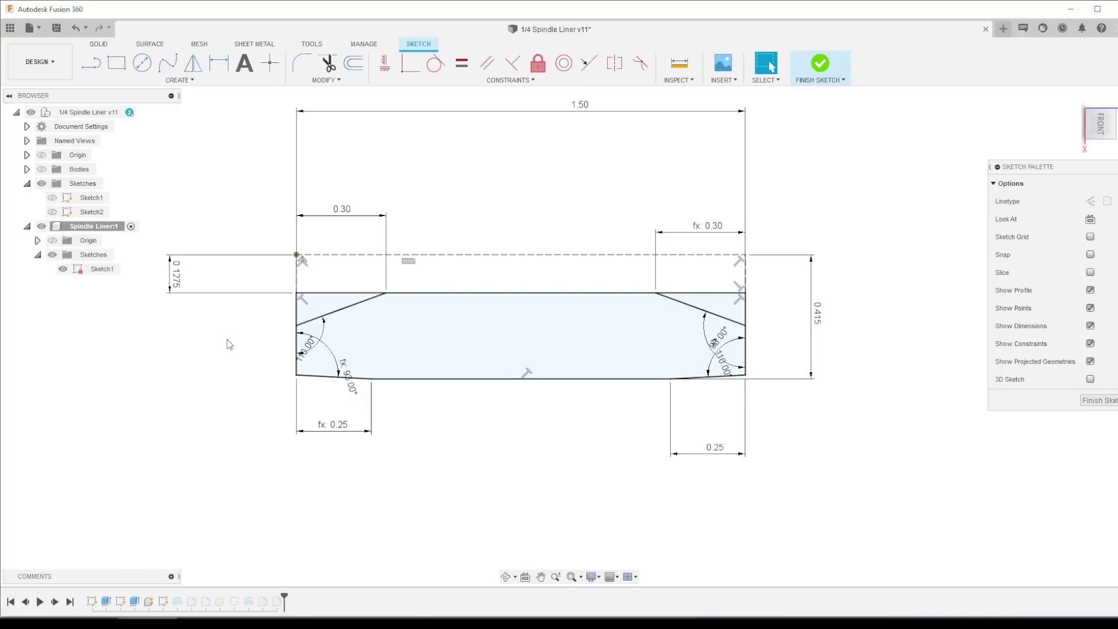
pyautogui.click(323, 377)
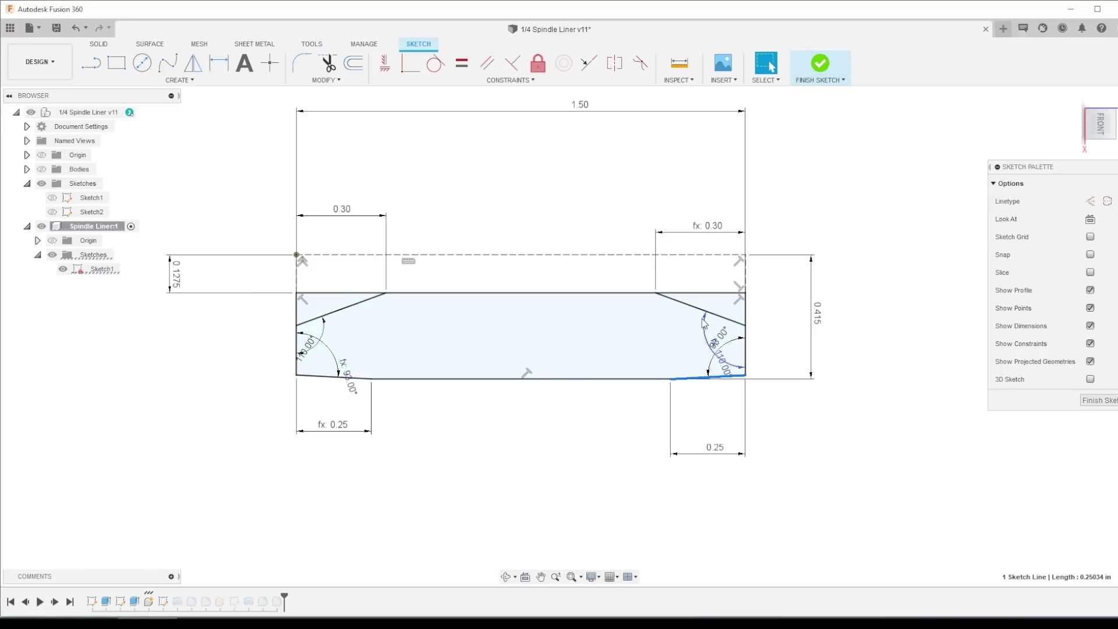
pyautogui.click(451, 433)
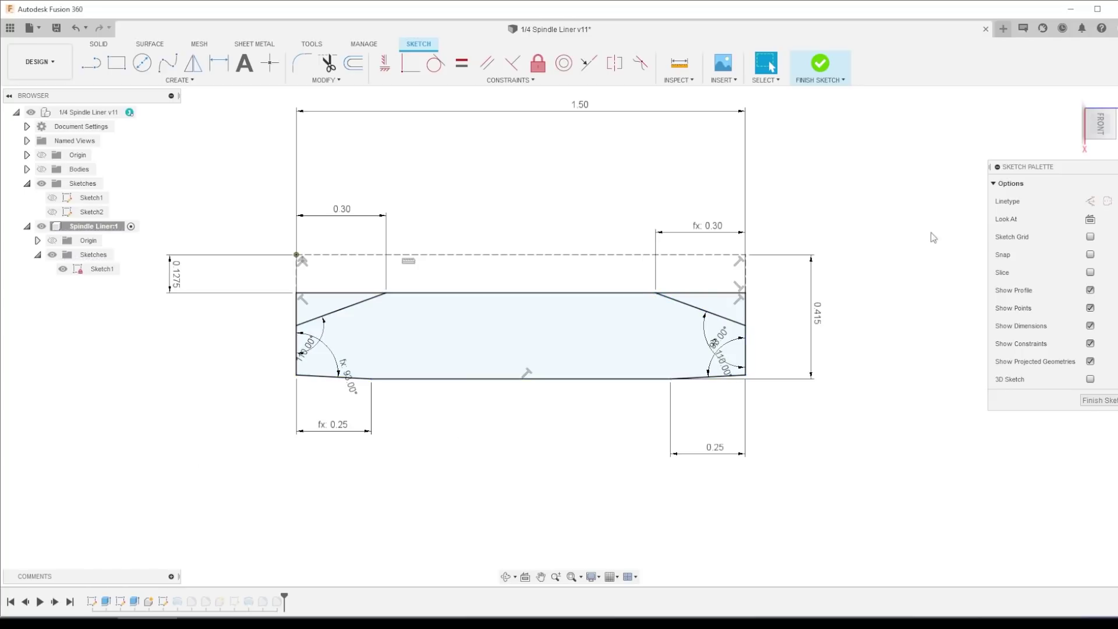
# Try a 360-degree new-body Revolve of the liner profile about the dashed centerline and cancel it after previewing
pyautogui.write('srev')
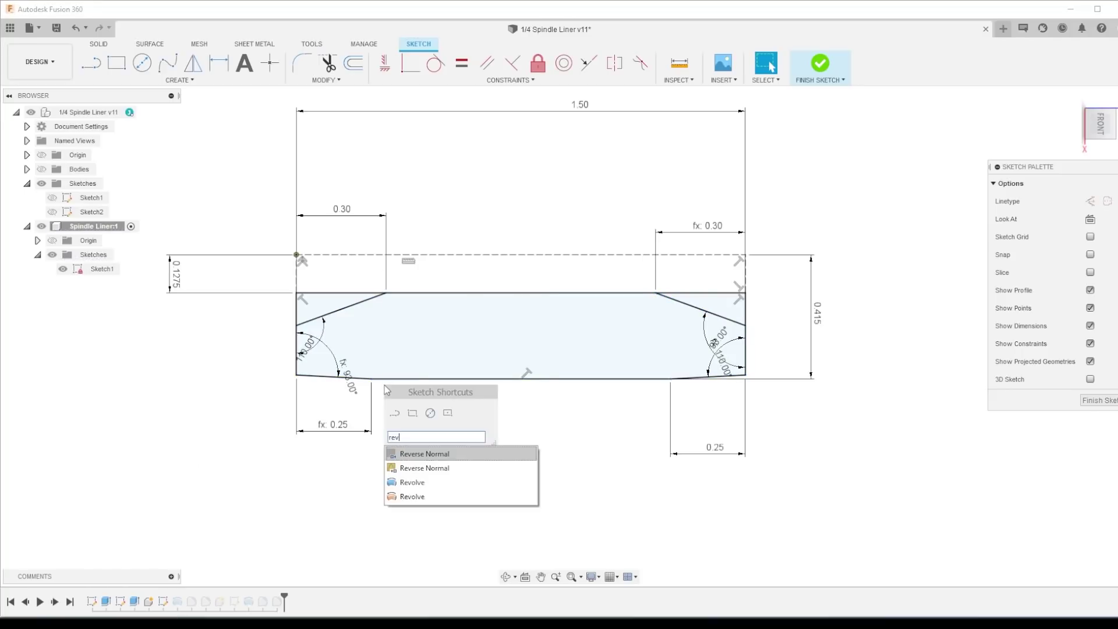
pyautogui.write('o')
pyautogui.press('Return')
pyautogui.click(497, 356)
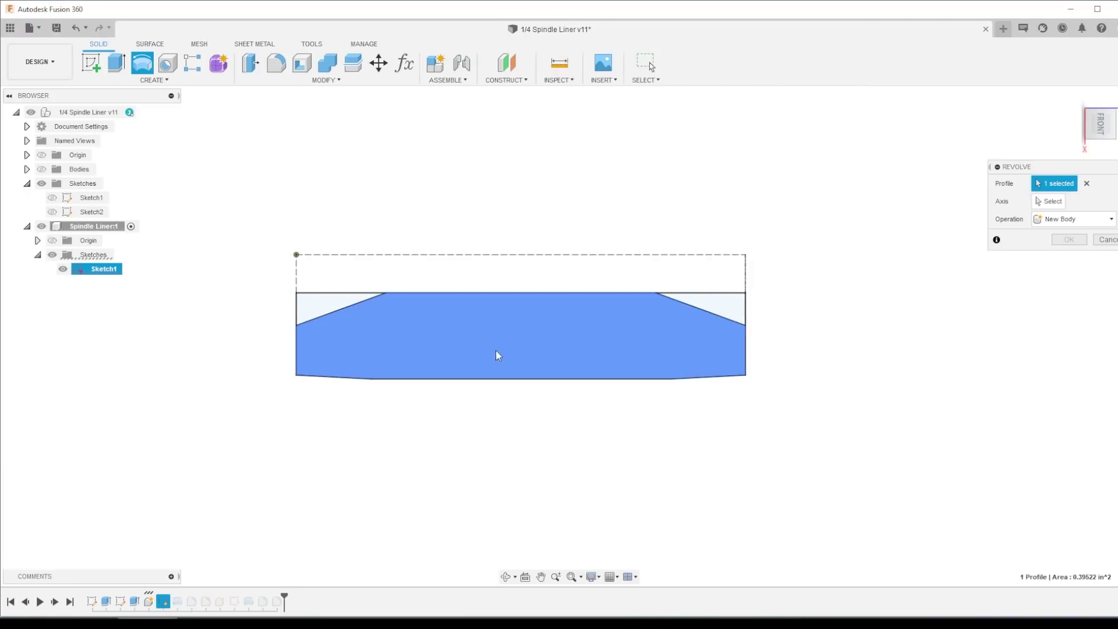
pyautogui.click(1048, 201)
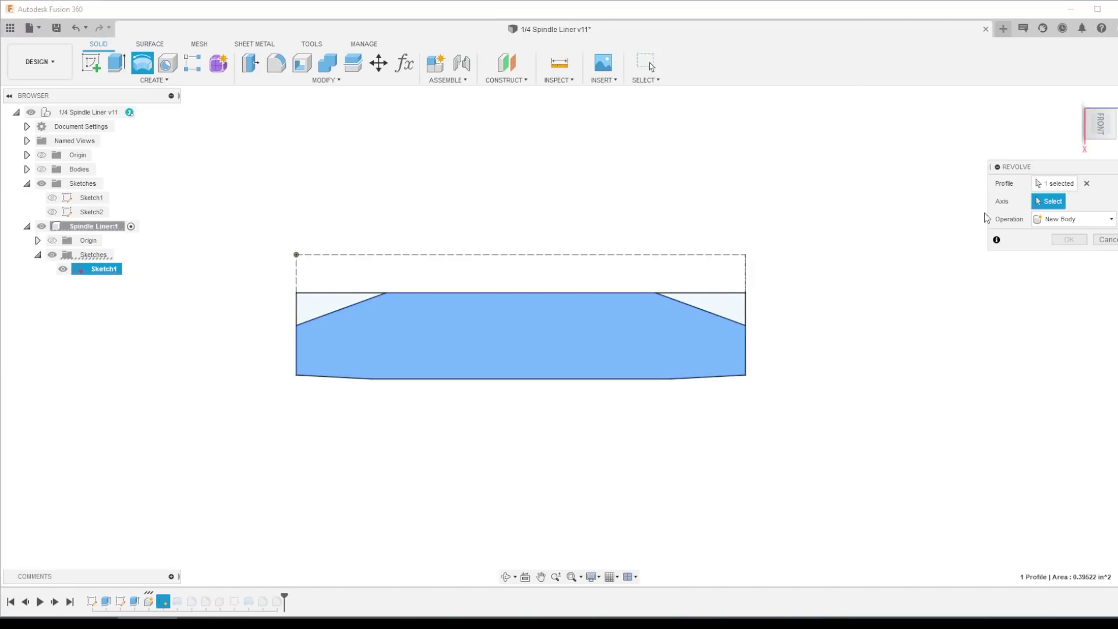
pyautogui.click(595, 255)
pyautogui.keyDown('shift'); pyautogui.moveTo(788, 332); pyautogui.dragTo(588, 417, button='middle'); pyautogui.keyUp('shift')
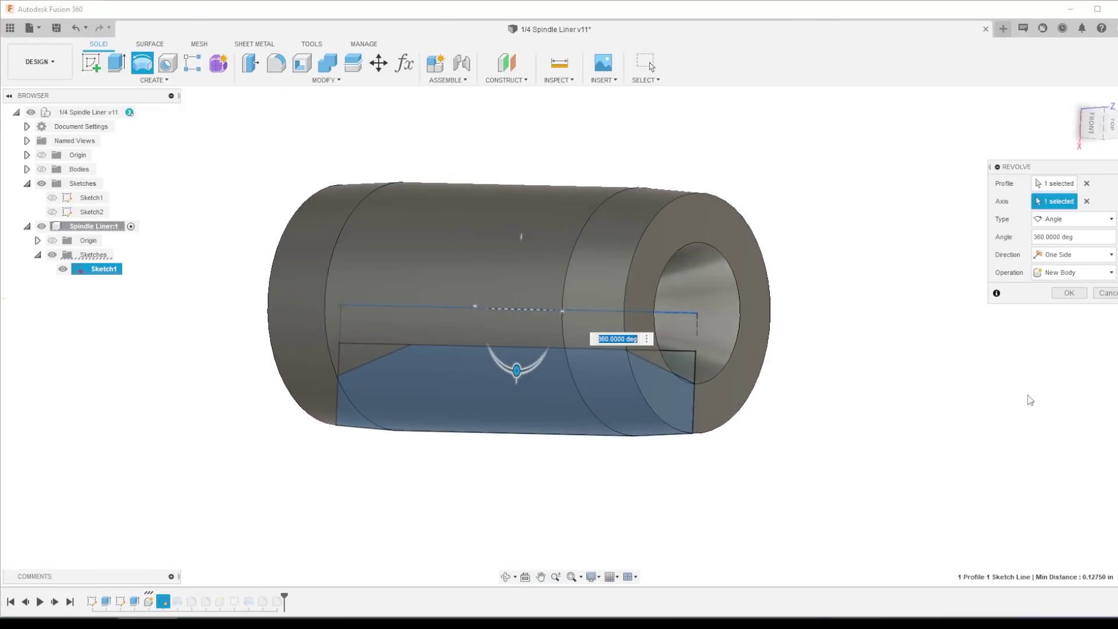
pyautogui.click(1106, 293)
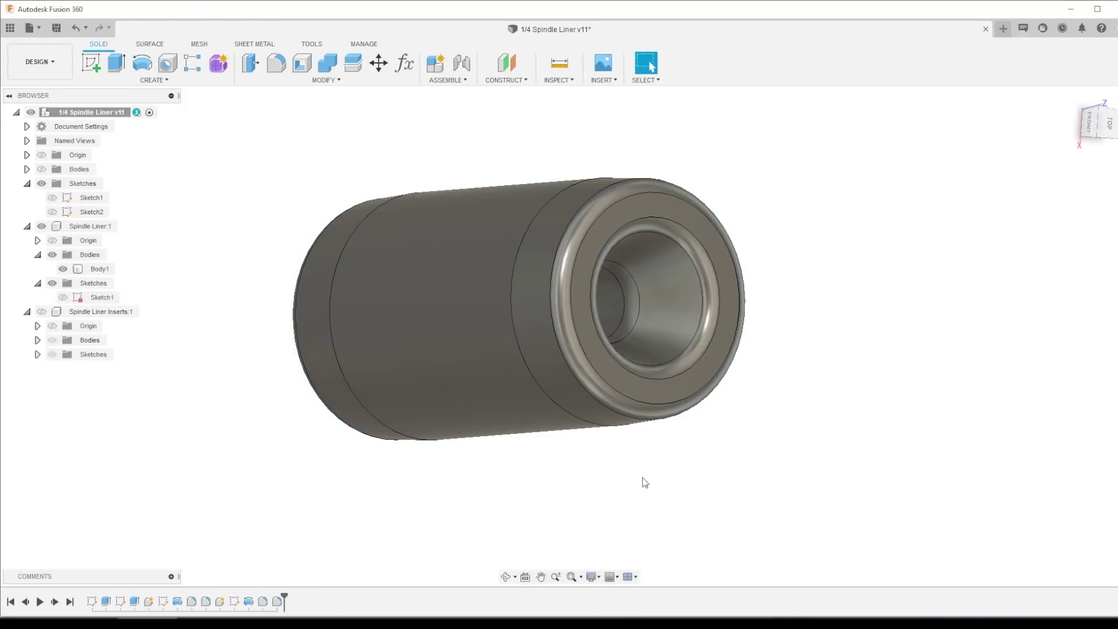
# Hide the Spindle Liner component, show Spindle Liner Inserts, and inspect its long outer cylindrical face
pyautogui.keyDown('shift'); pyautogui.moveTo(641, 479); pyautogui.dragTo(676, 465, button='middle'); pyautogui.keyUp('shift')
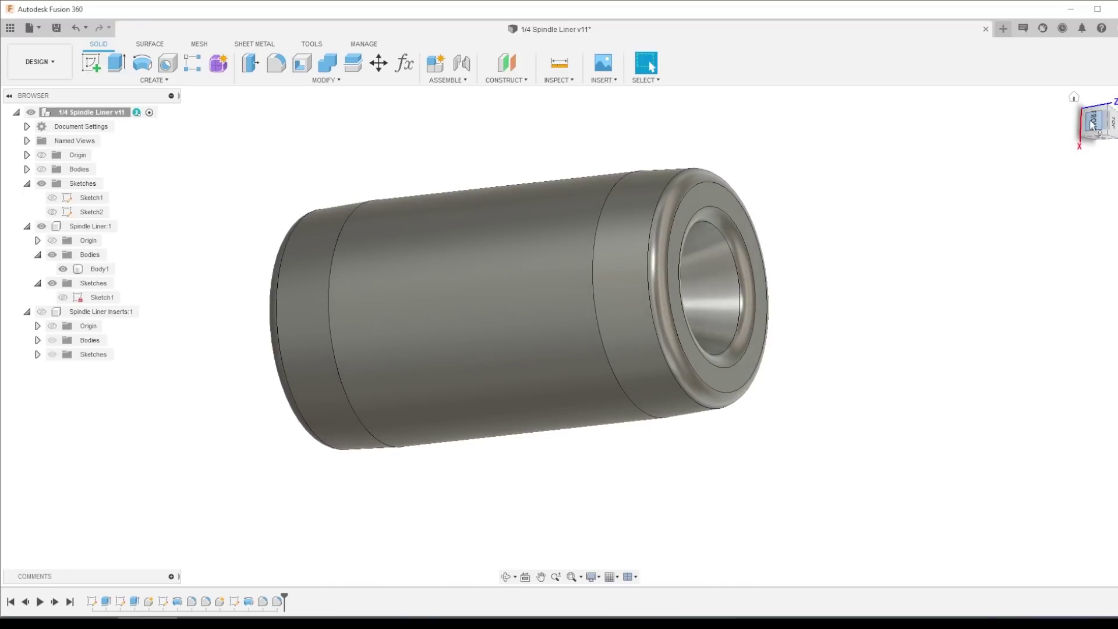
pyautogui.click(1092, 122)
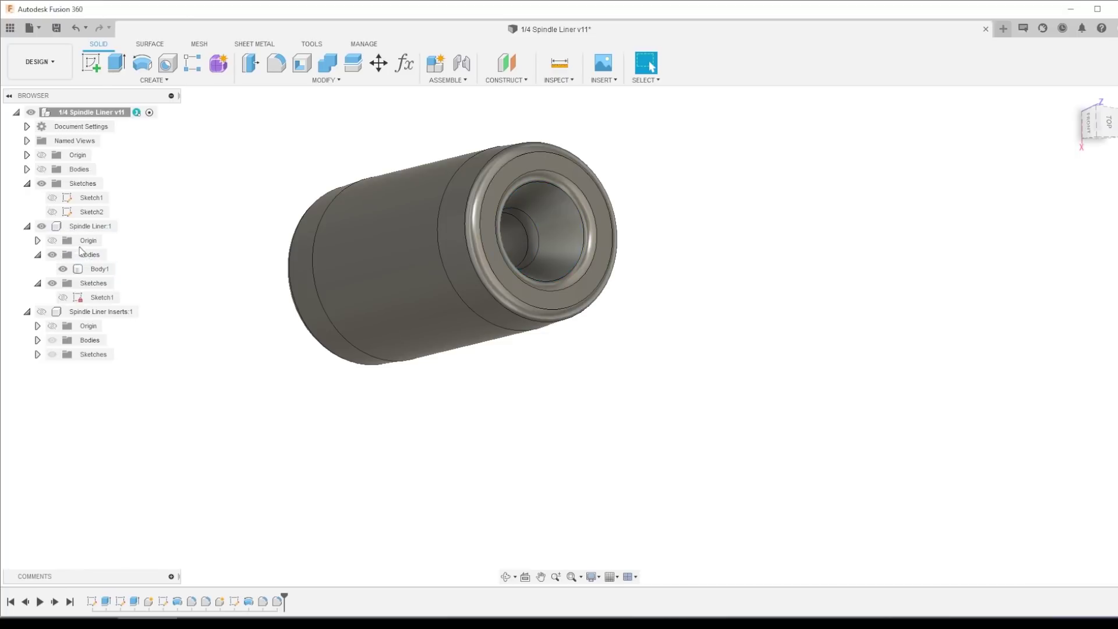
pyautogui.click(41, 226)
pyautogui.click(41, 311)
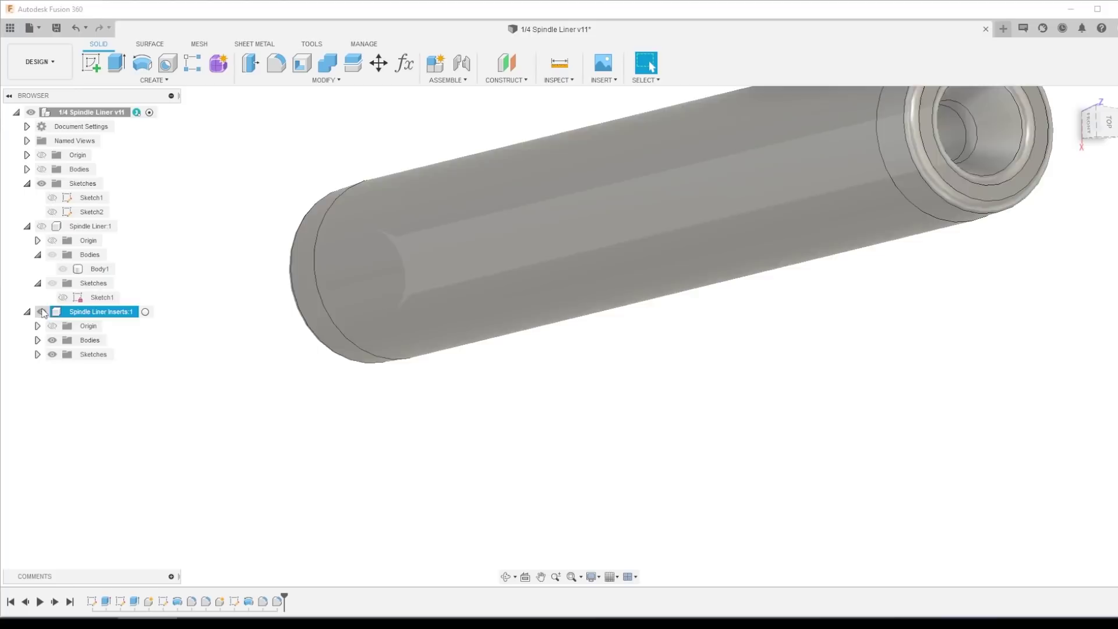
pyautogui.moveTo(412, 333)
pyautogui.keyDown('shift'); pyautogui.mouseDown(button='middle')
pyautogui.moveTo(495, 382)
pyautogui.moveTo(404, 350)
pyautogui.mouseUp(button='middle'); pyautogui.keyUp('shift')
pyautogui.click(414, 233)
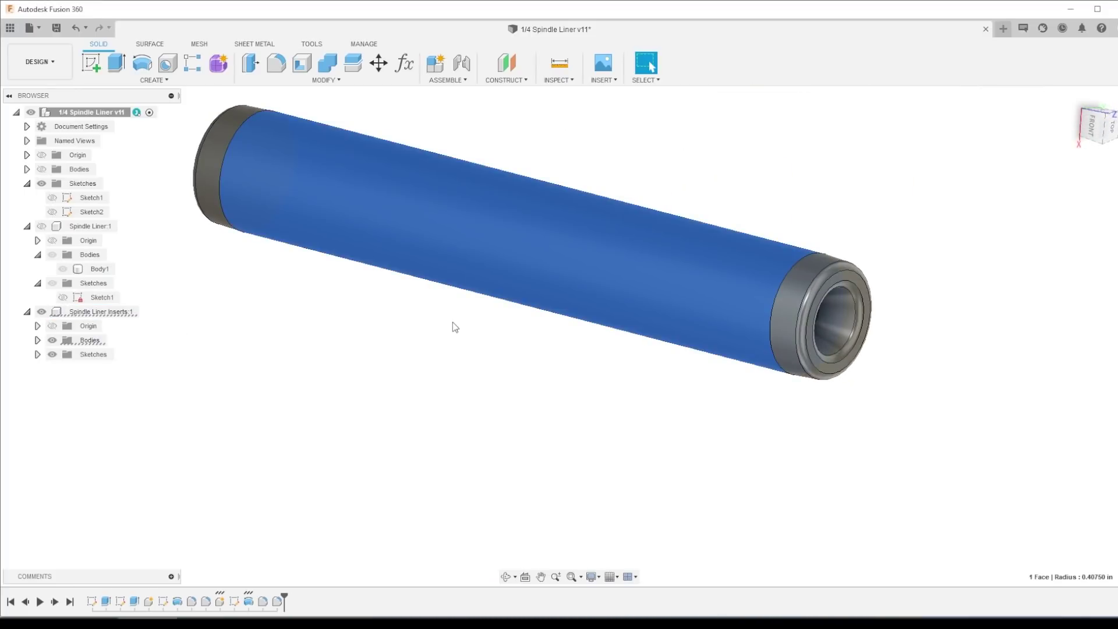
pyautogui.click(461, 373)
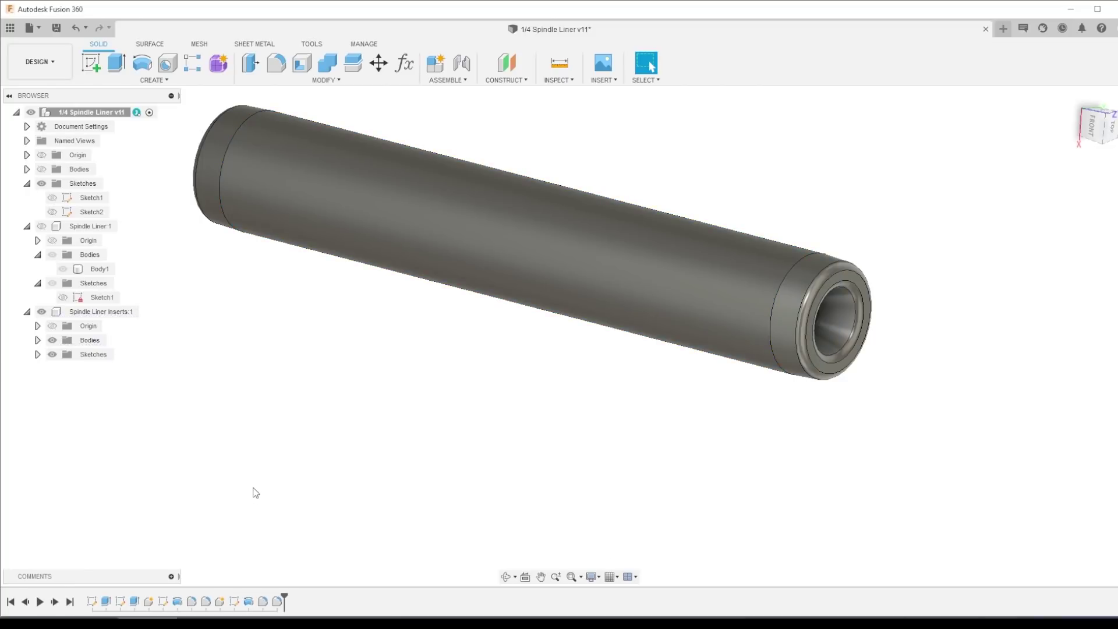